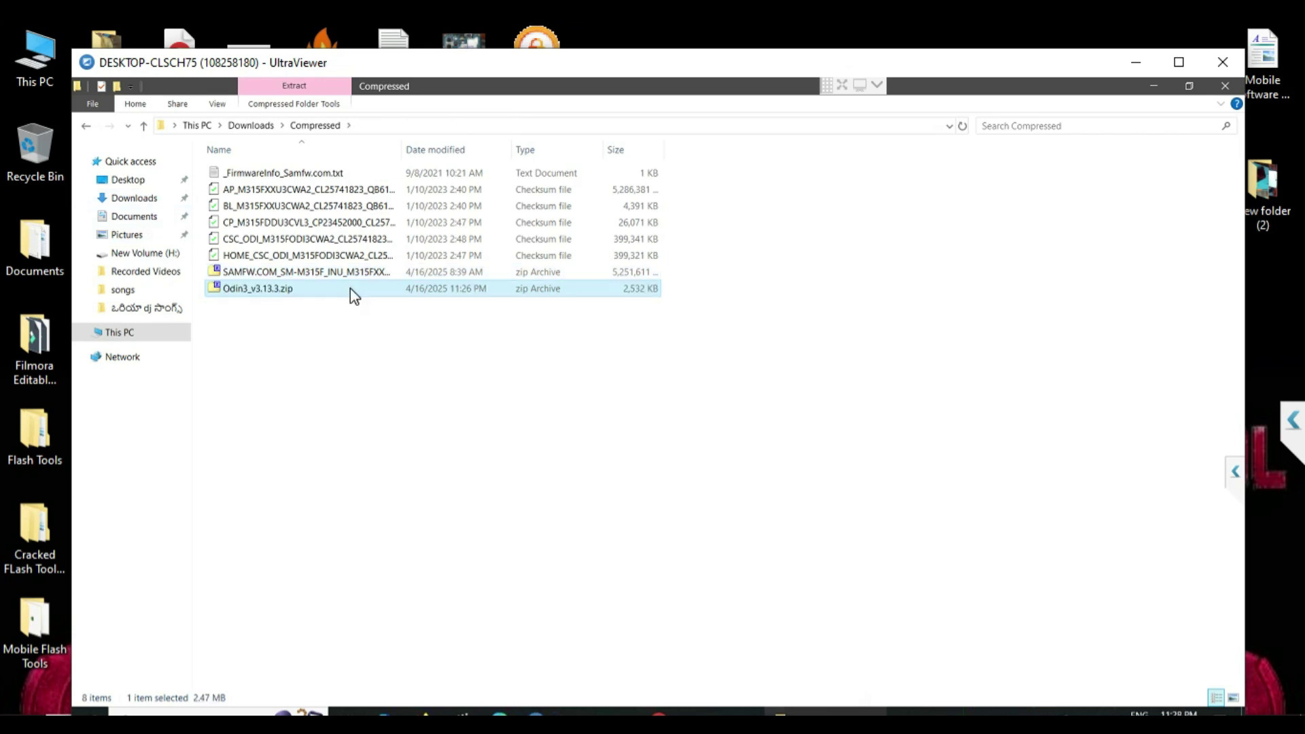
Extract Odin3_v3.13.3.zip with 7-Zip directly into the current Compressed folder
right_click(349, 289)
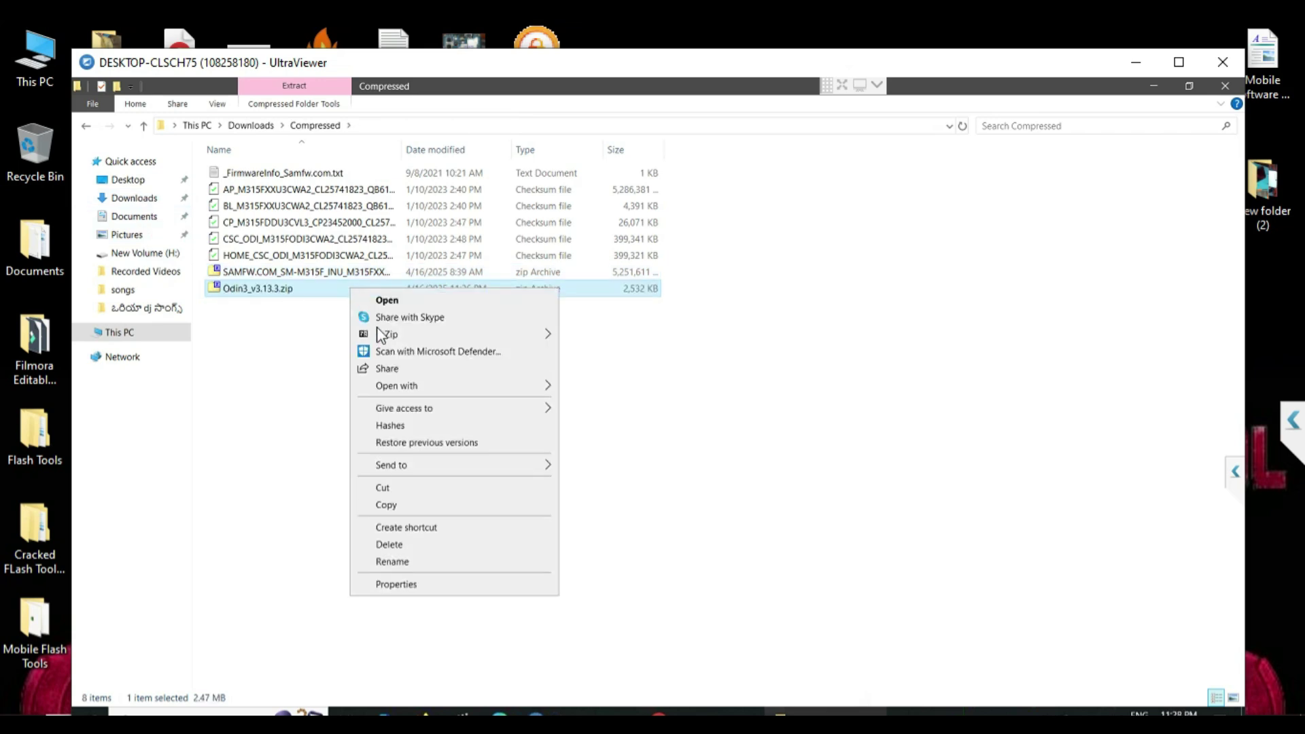
mouse_move(391, 333)
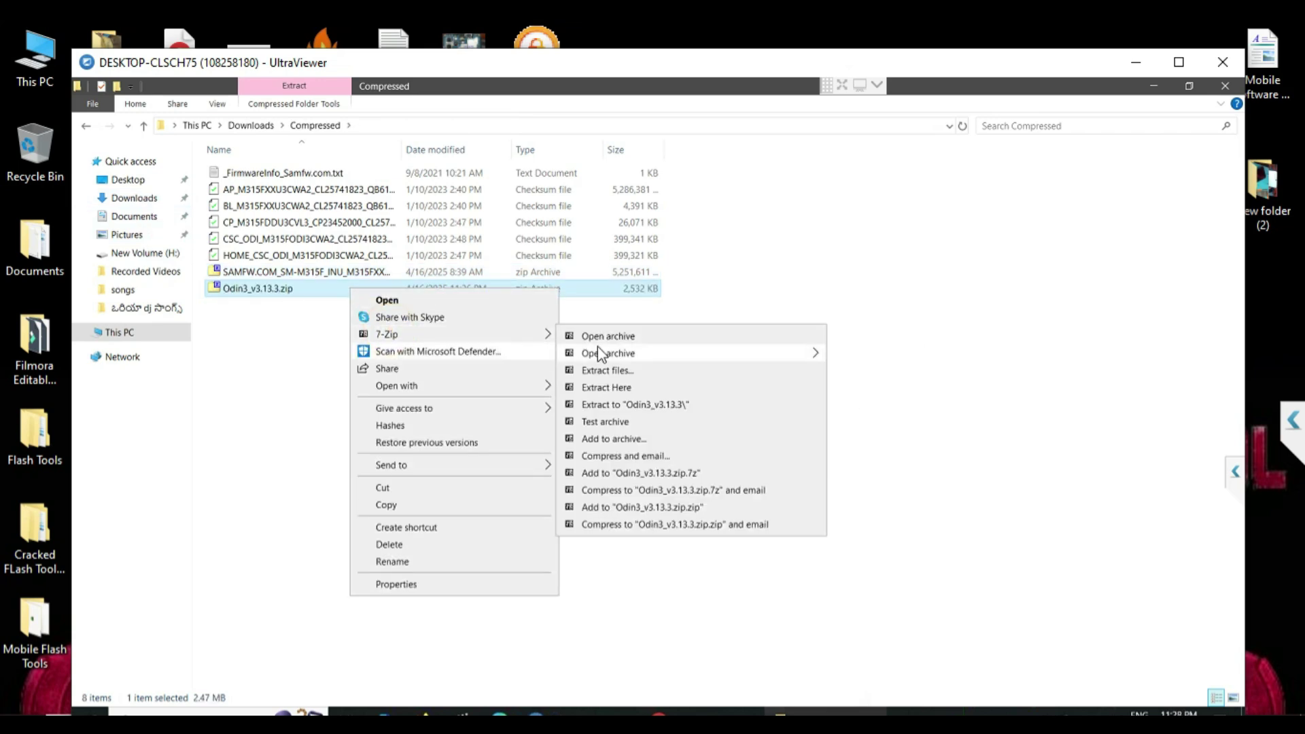
click(483, 330)
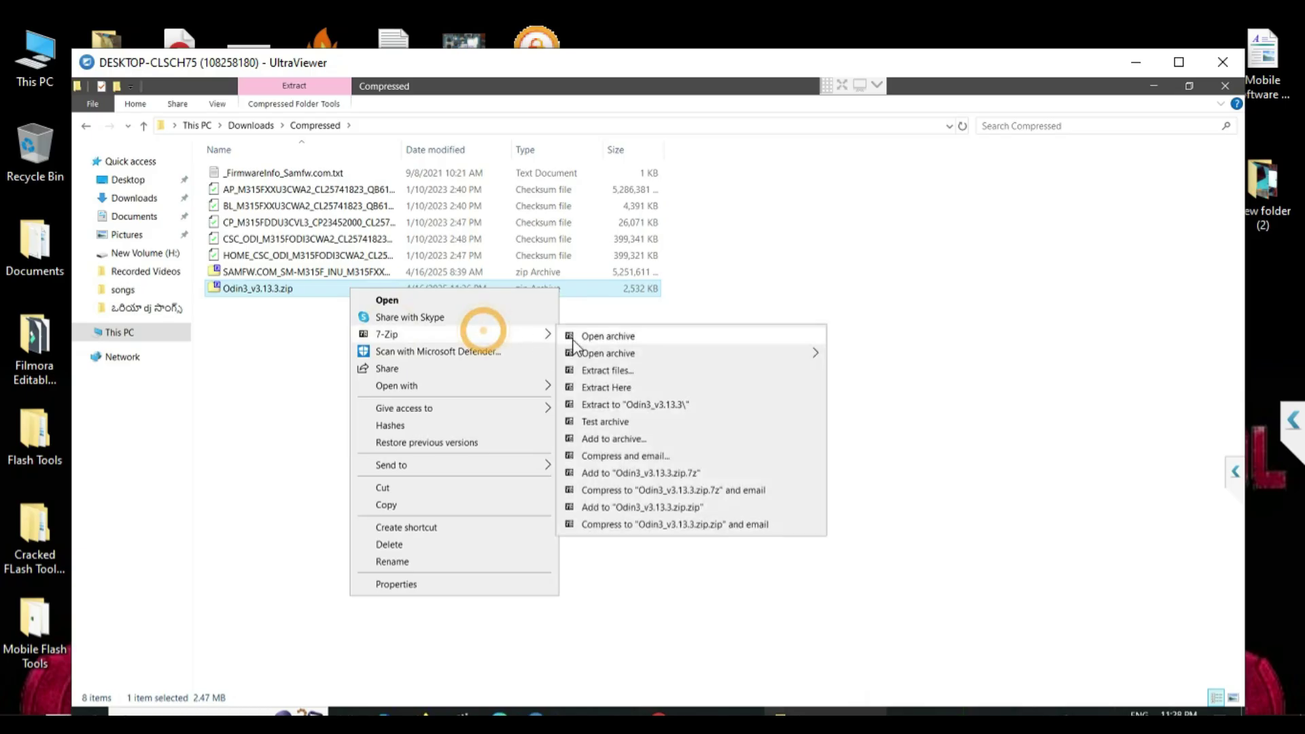
click(601, 386)
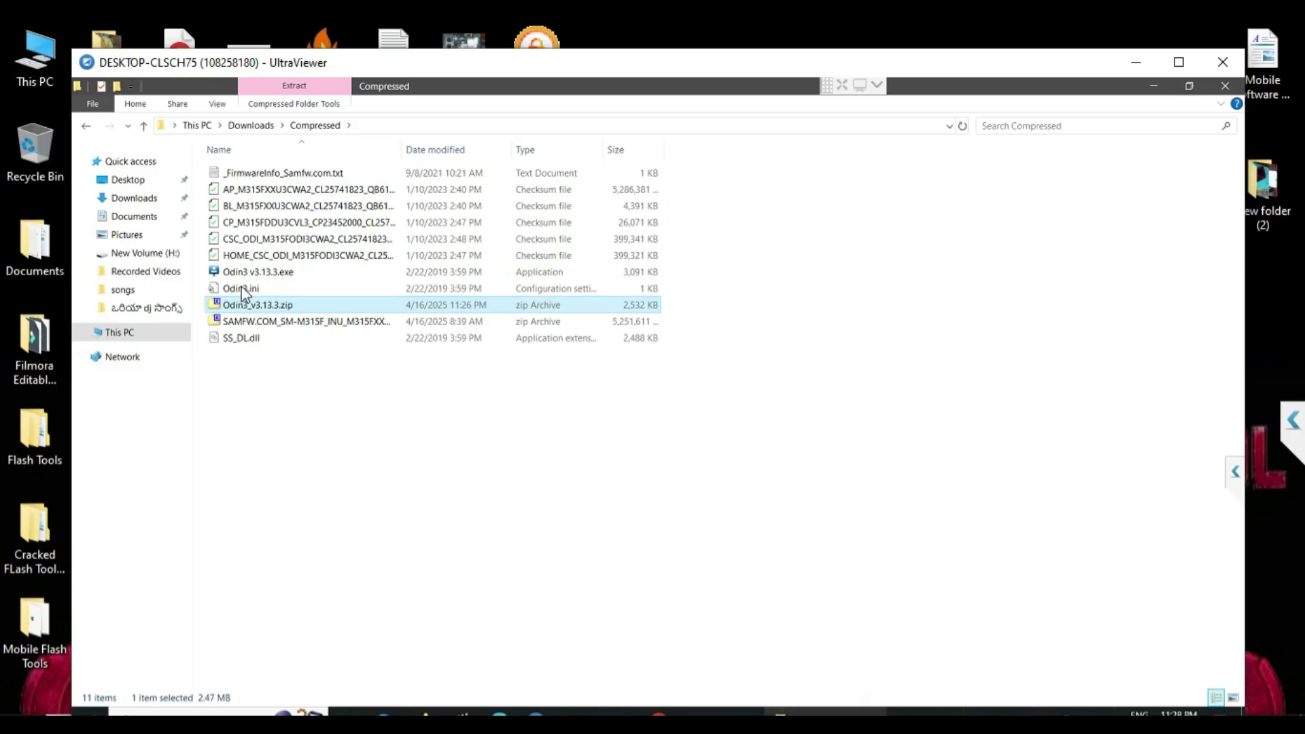
Run Odin3 v3.13.3.exe as administrator and accept the startup prompts
right_click(253, 272)
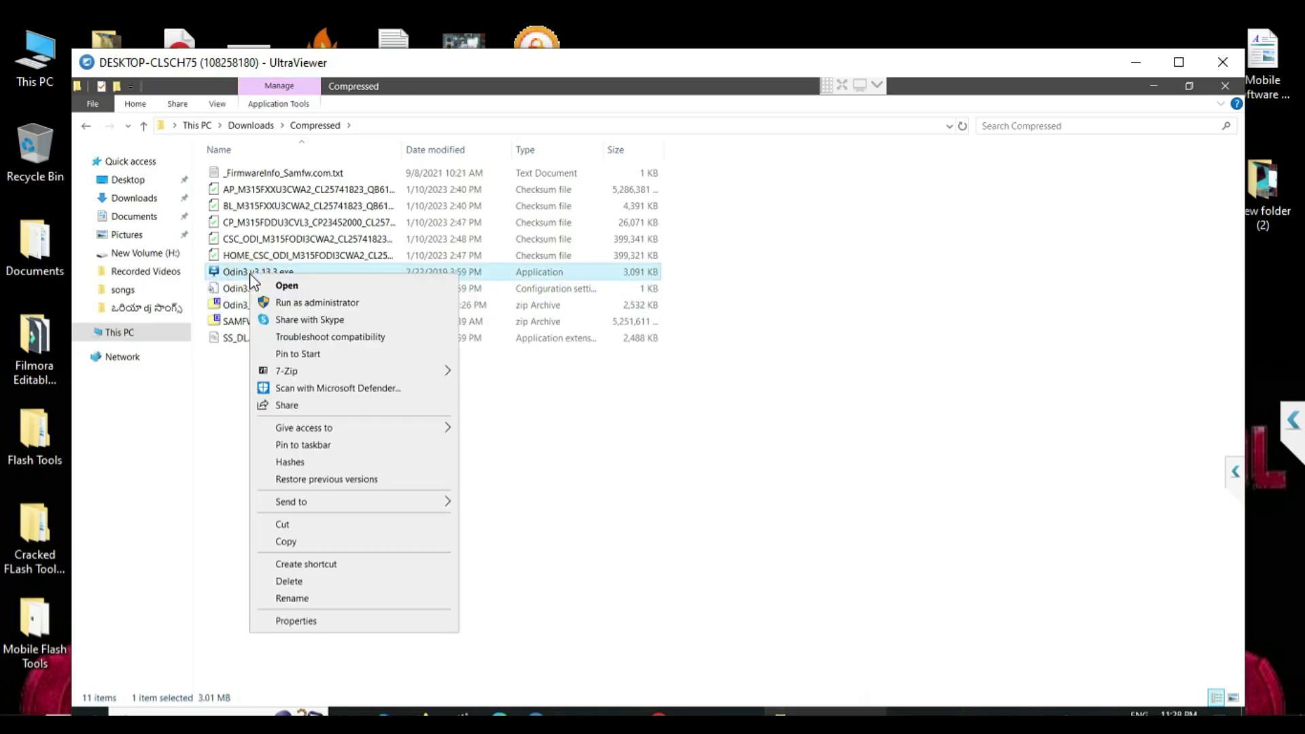
click(290, 303)
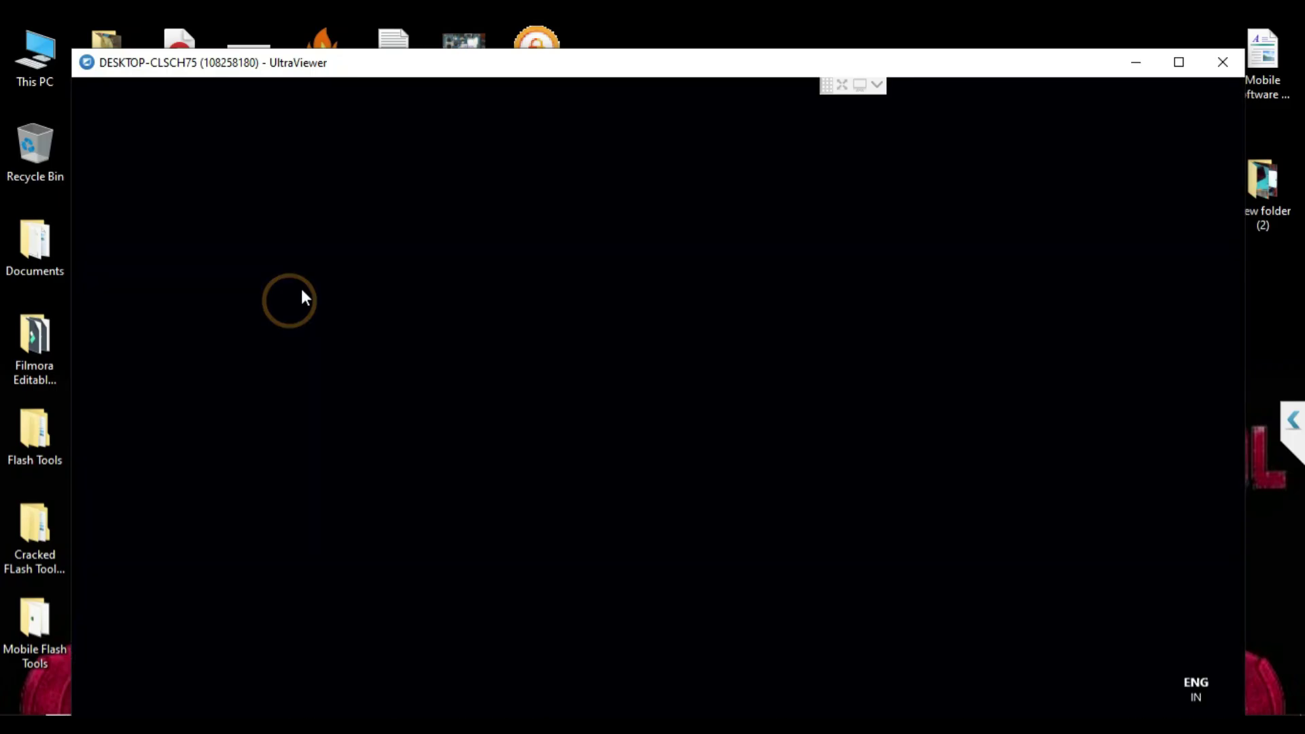
click(602, 507)
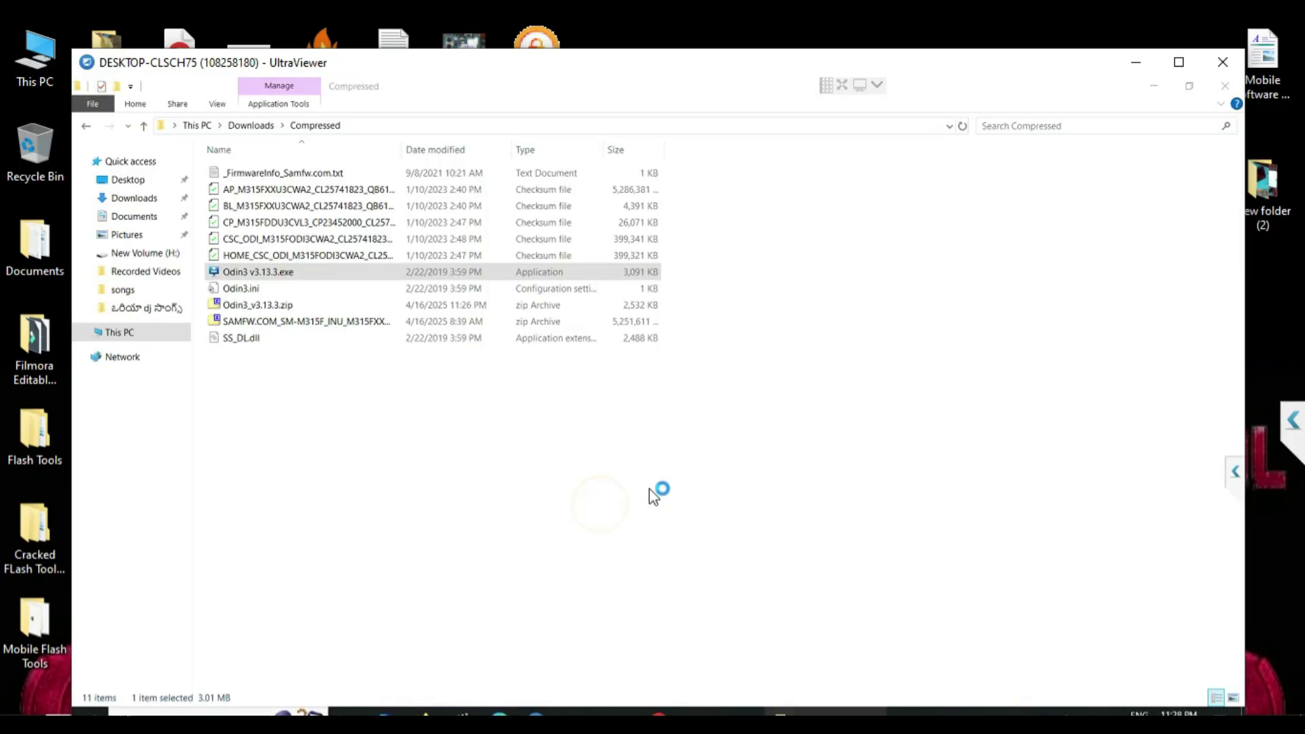
click(782, 538)
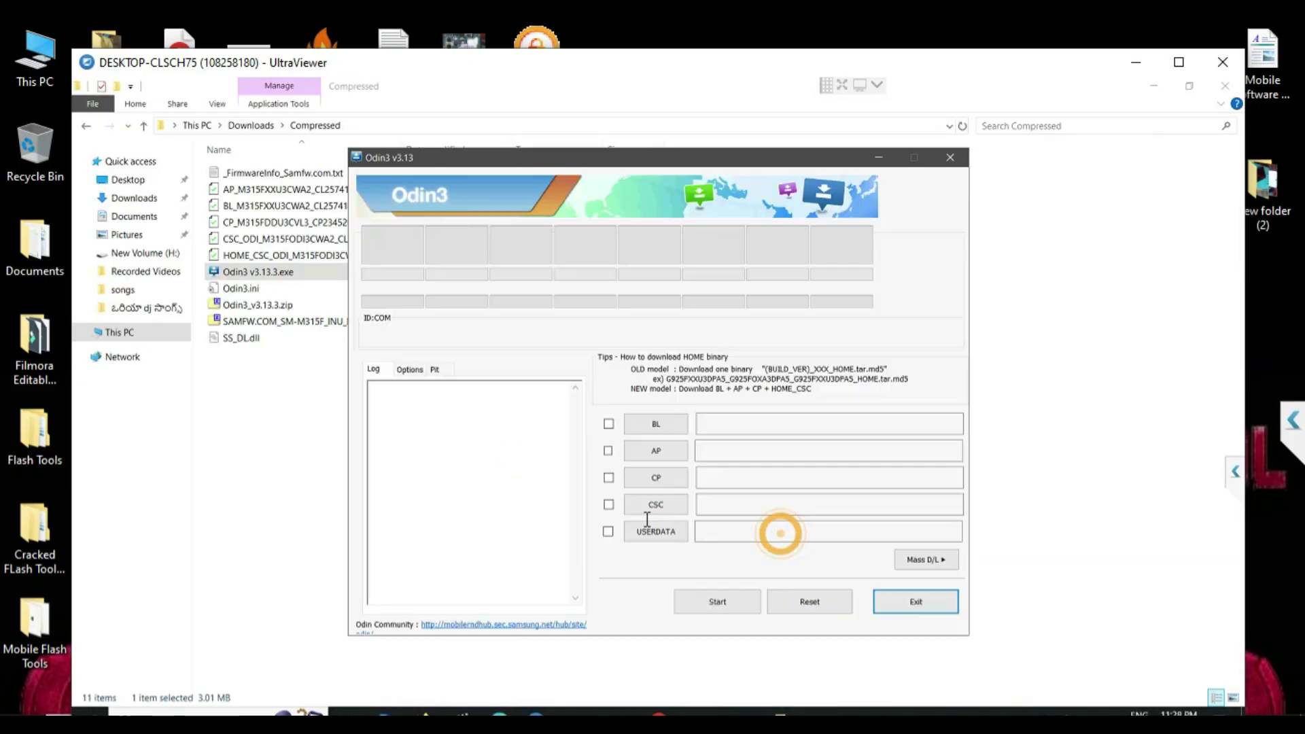
Load the BL_M315FXXU3CWA2 firmware file into the BL slot and the AP_M315FXXU3CWA2 file into the AP slot
click(632, 424)
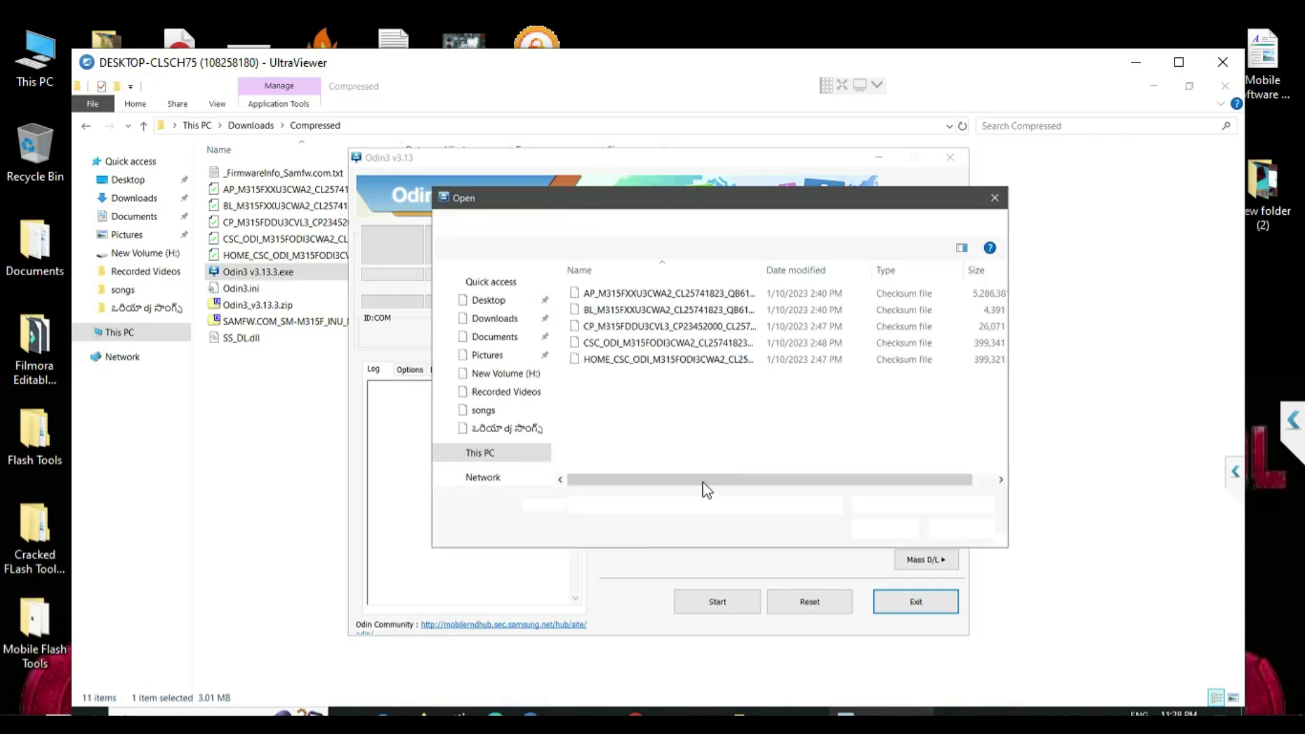
click(604, 315)
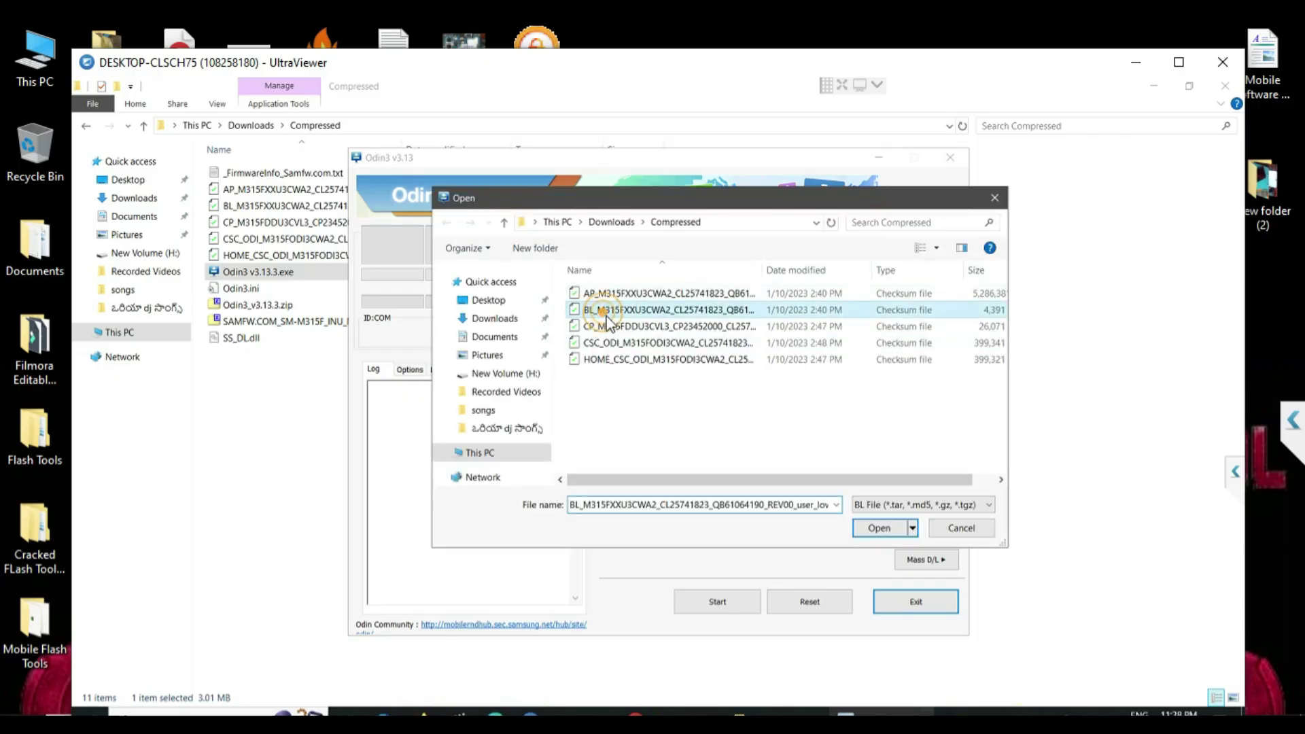
click(881, 529)
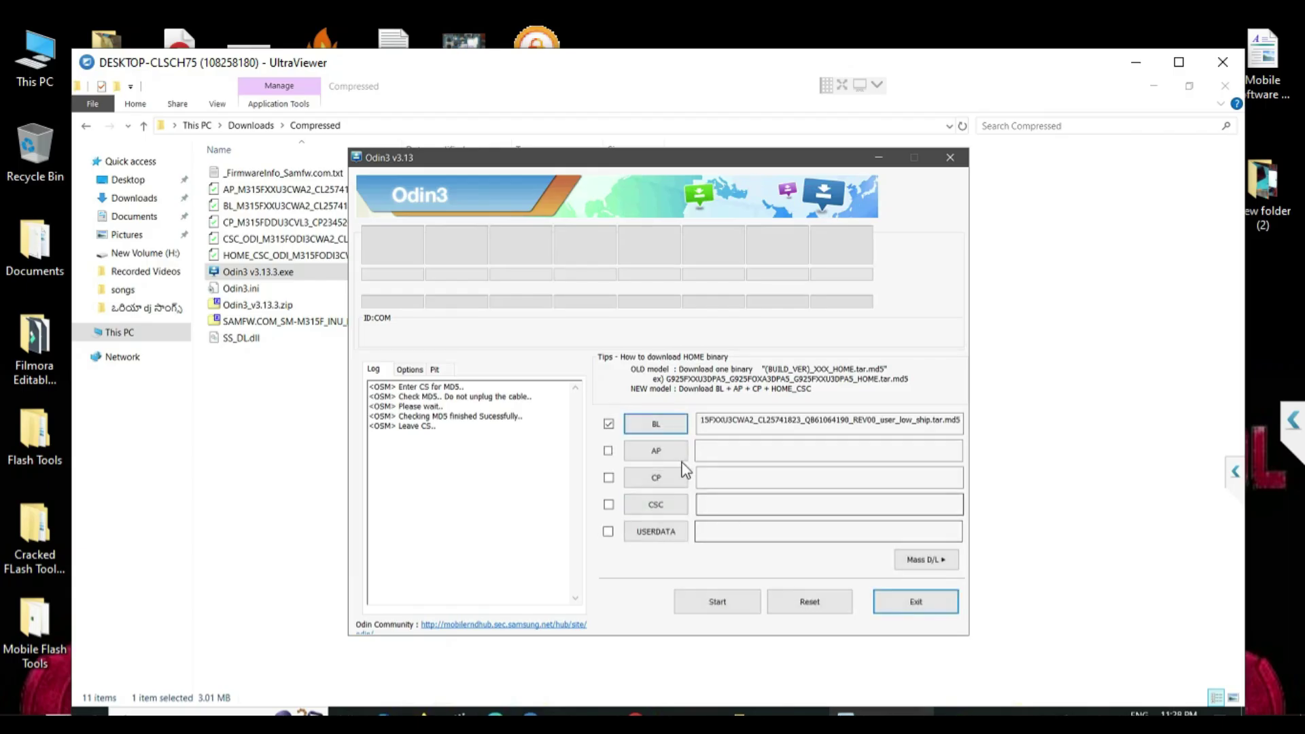
click(657, 450)
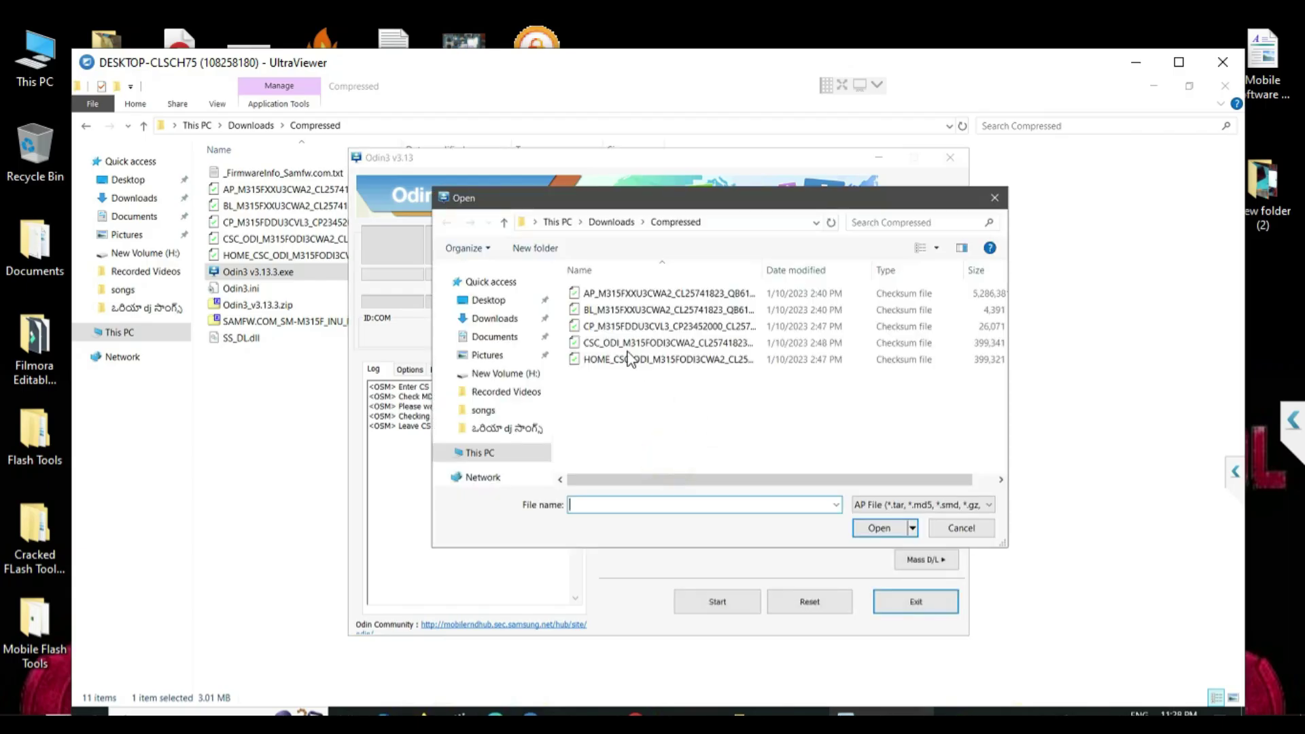
click(619, 293)
click(879, 529)
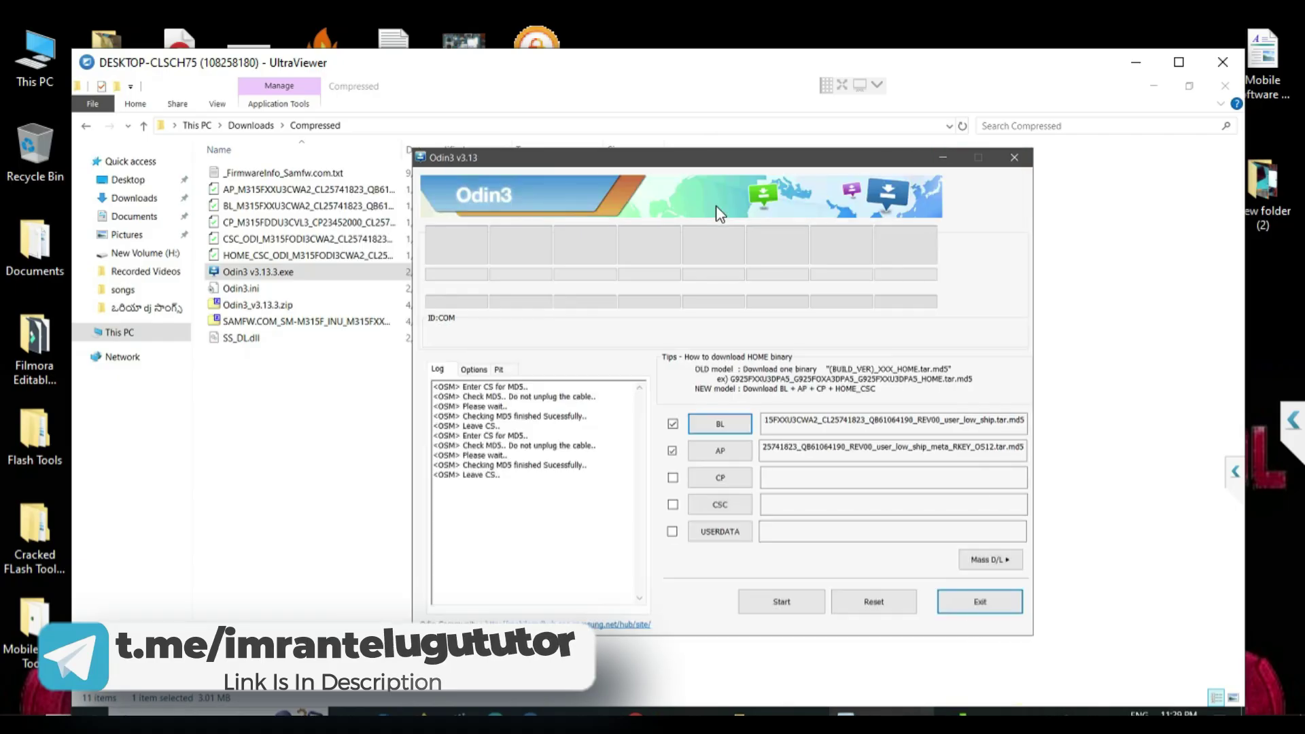
Load the CP_M315FDDU3CVL3 firmware file into the CP slot and the CSC_ODI_M315FODI3CWA2 file into the CSC slot
click(737, 476)
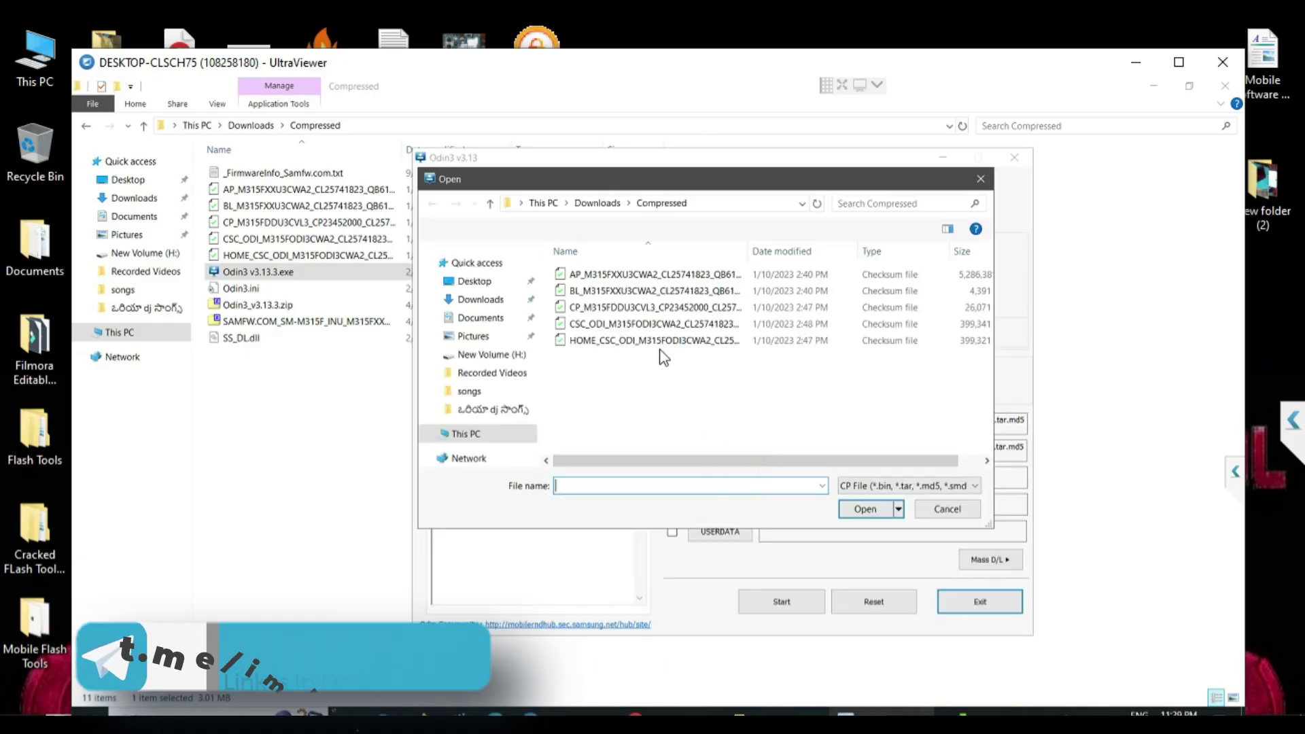
click(598, 307)
click(867, 509)
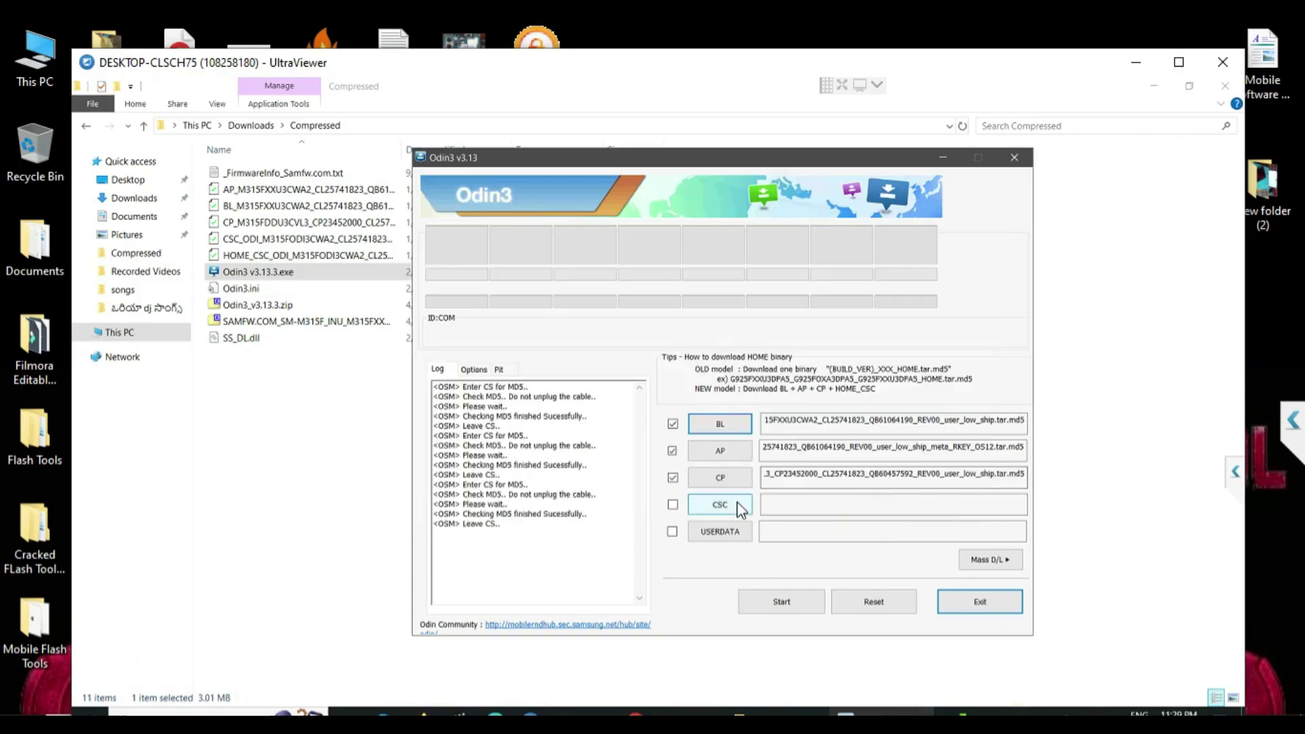
click(737, 503)
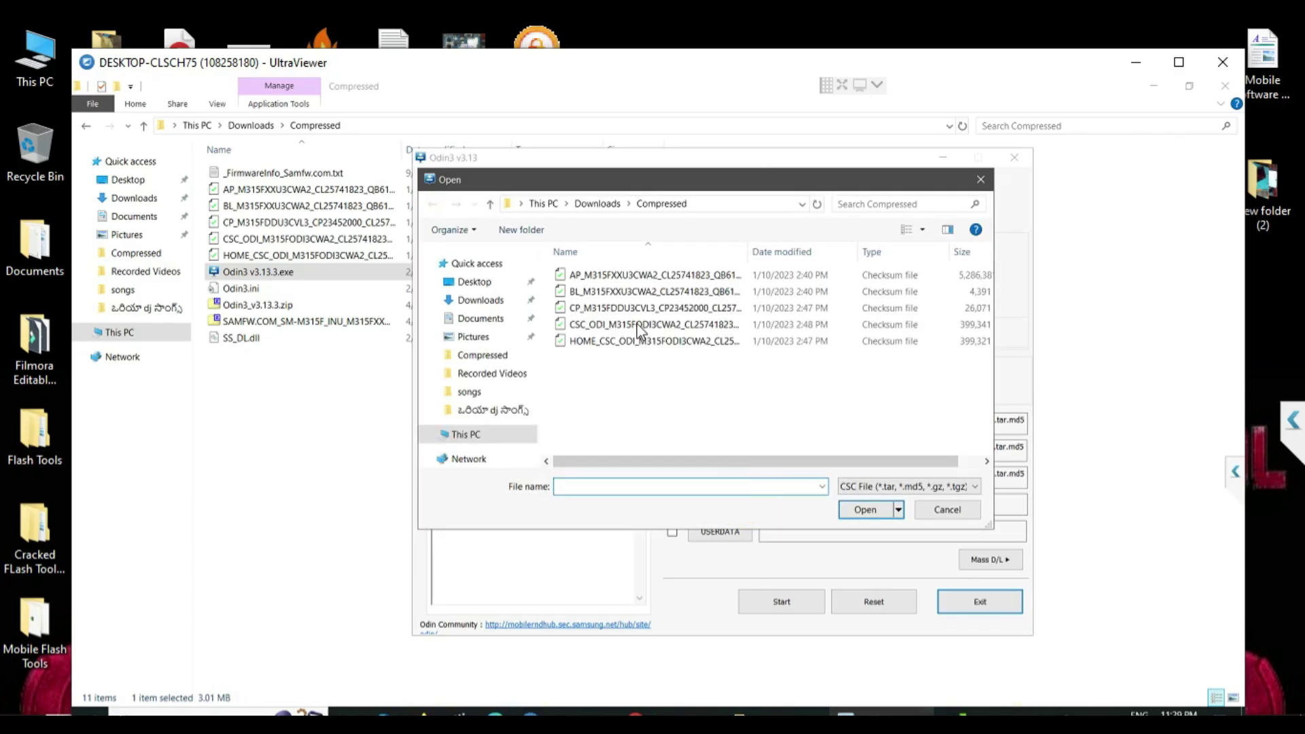
click(643, 324)
click(870, 509)
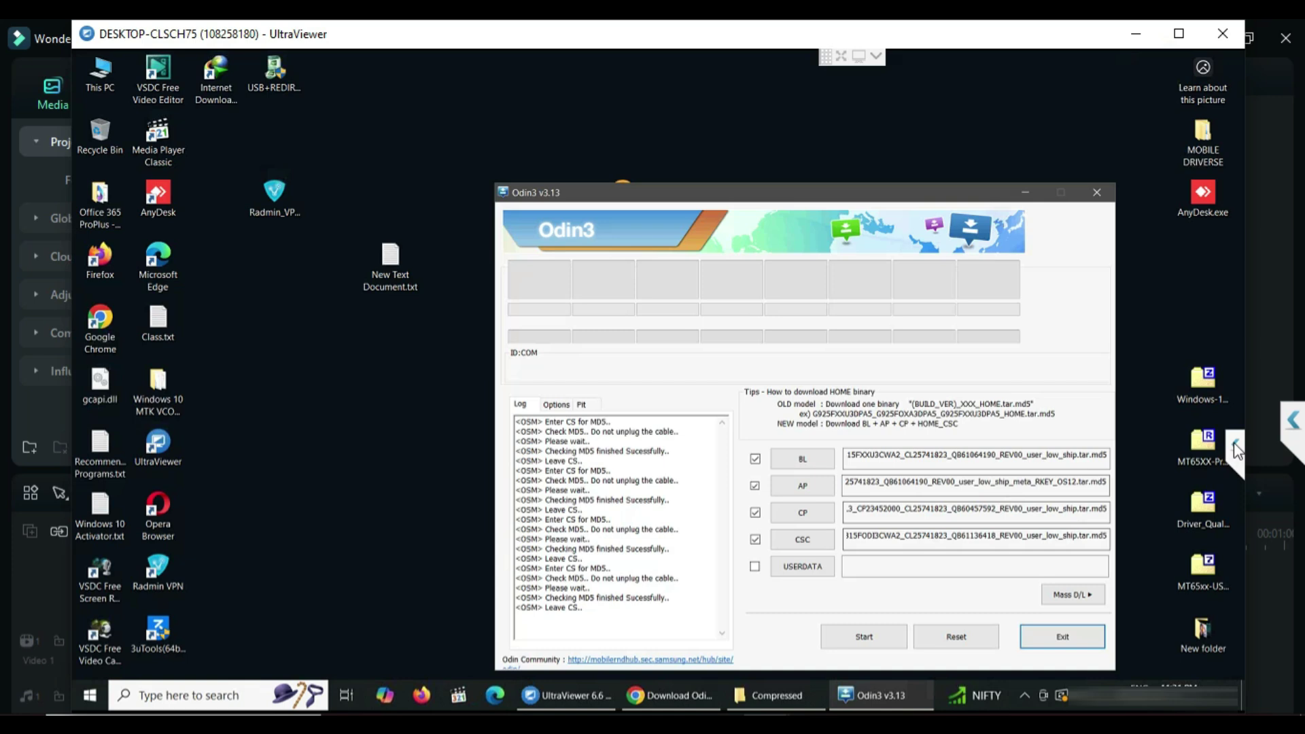
Open the UltraViewer chat on the remote computer and send the message "phone connect"
click(1234, 442)
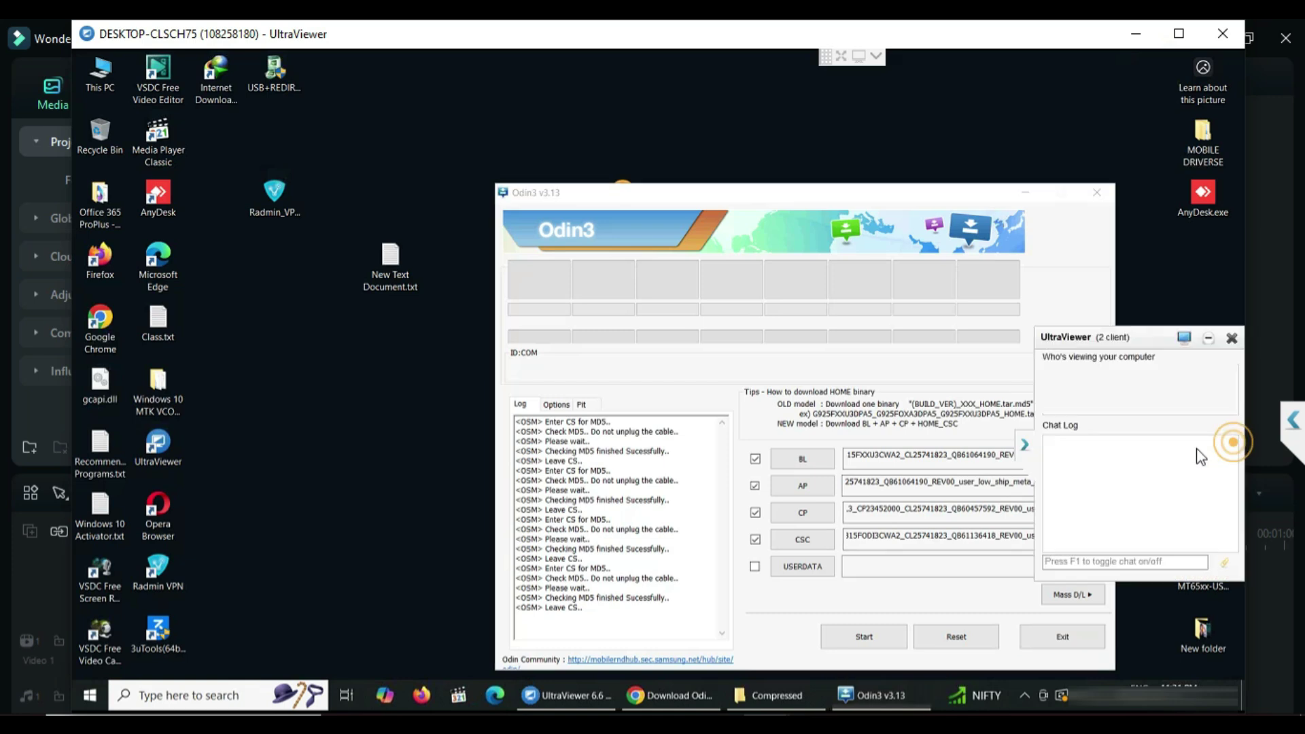
click(1091, 562)
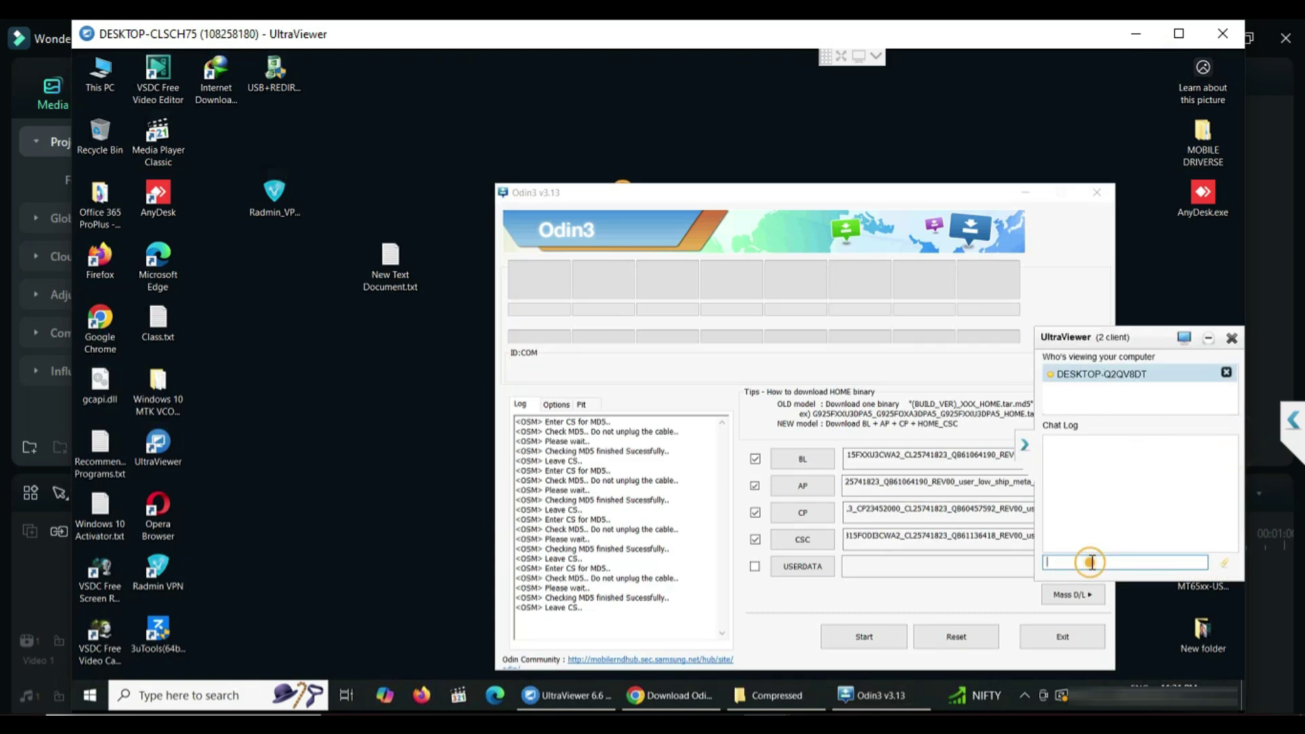
text(phone conne)
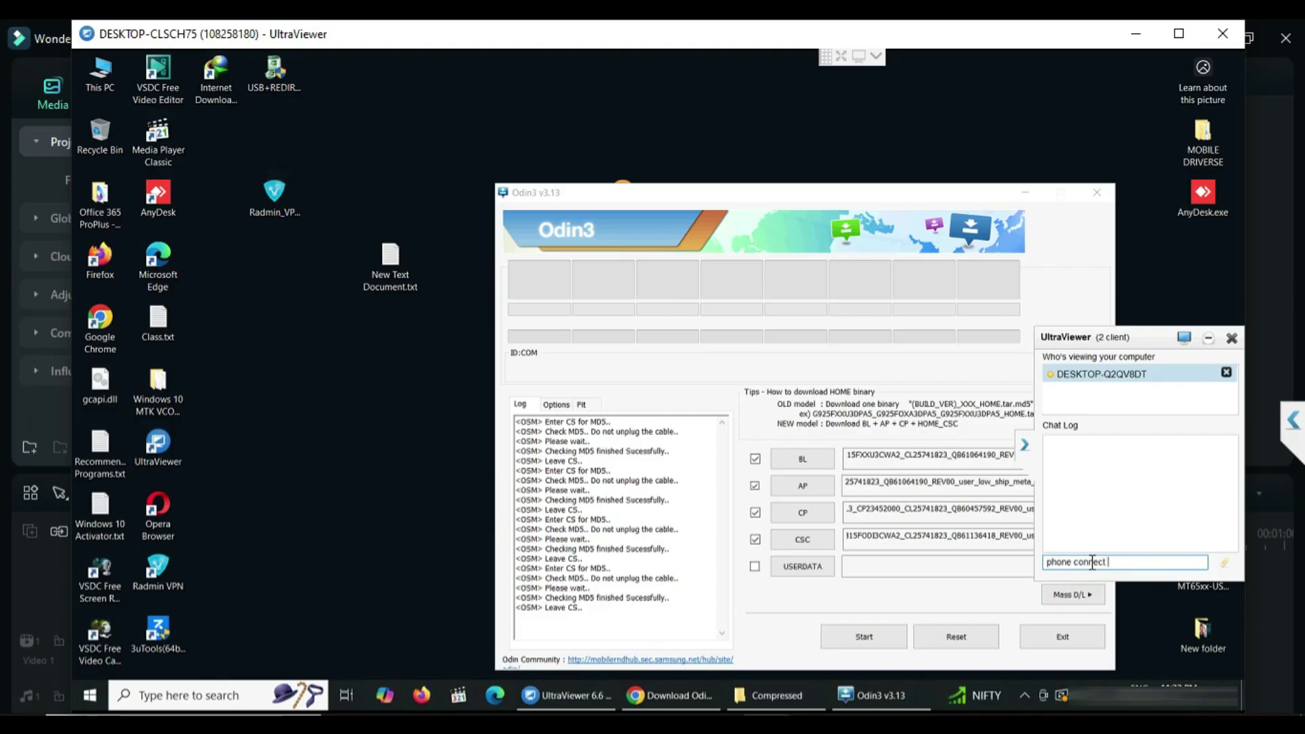
text(ct)
key(Return)
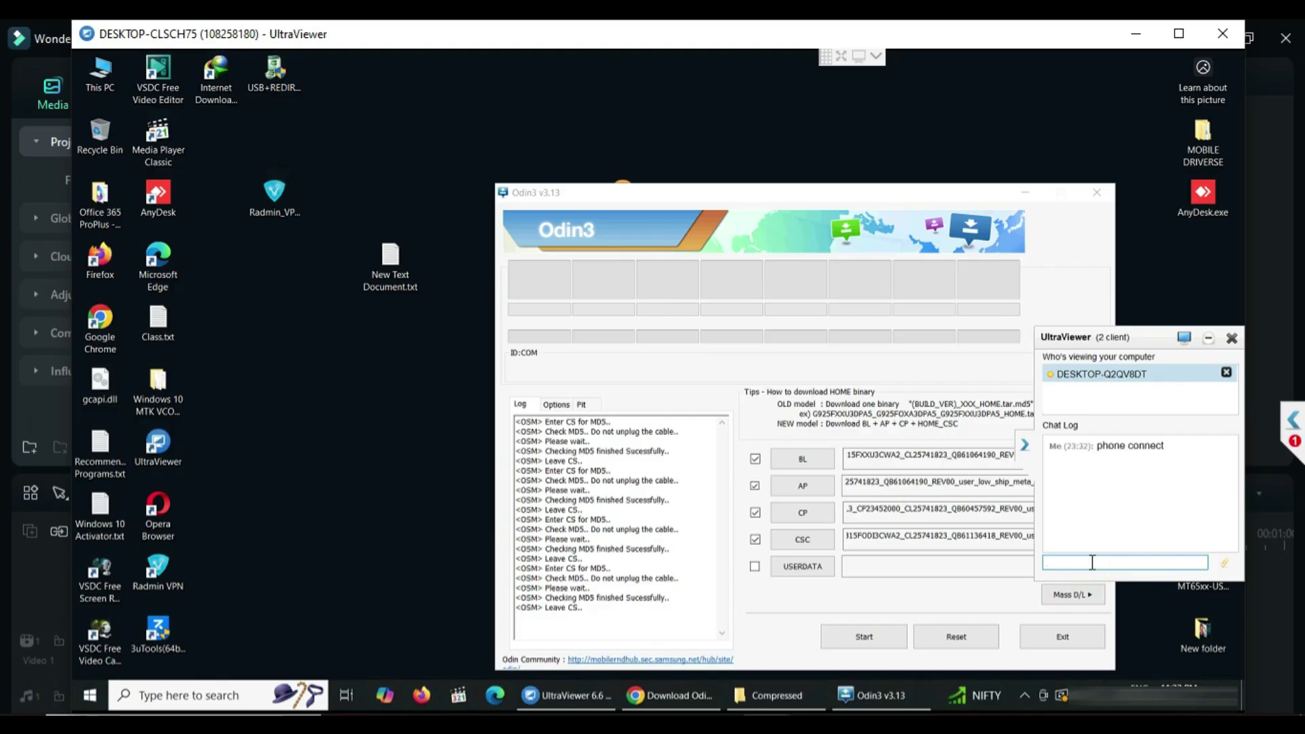
Send the chat messages "turn off phone" and "then press vol up and down and connect cable"
text(turn off phone)
key(Return)
text(then press vol up and d)
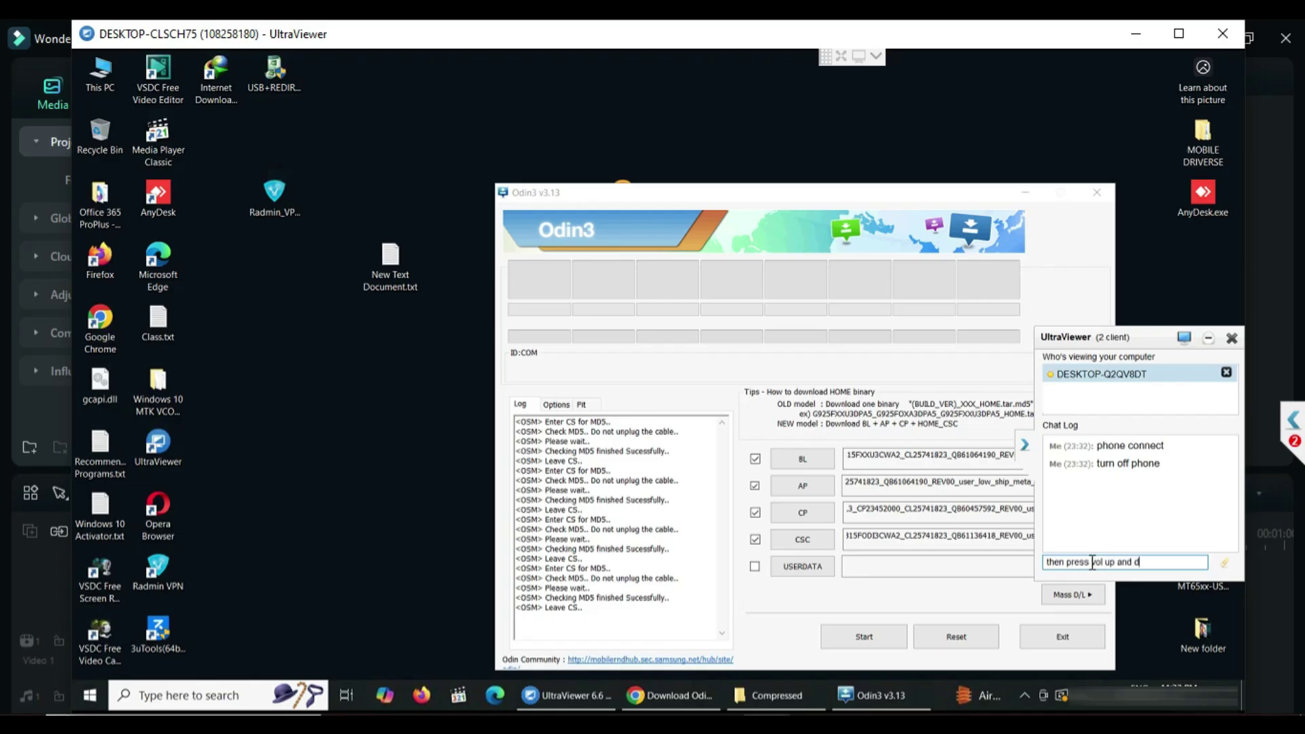
text(own and connect cable)
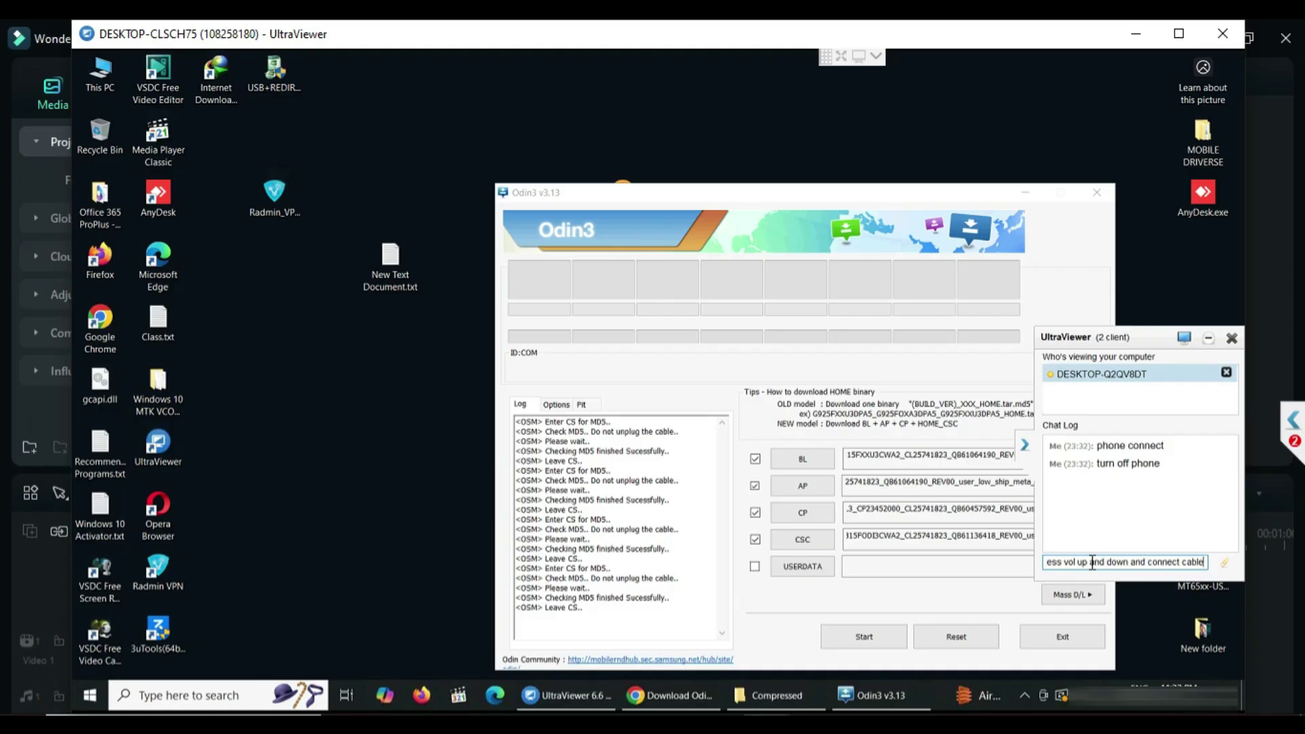
key(Return)
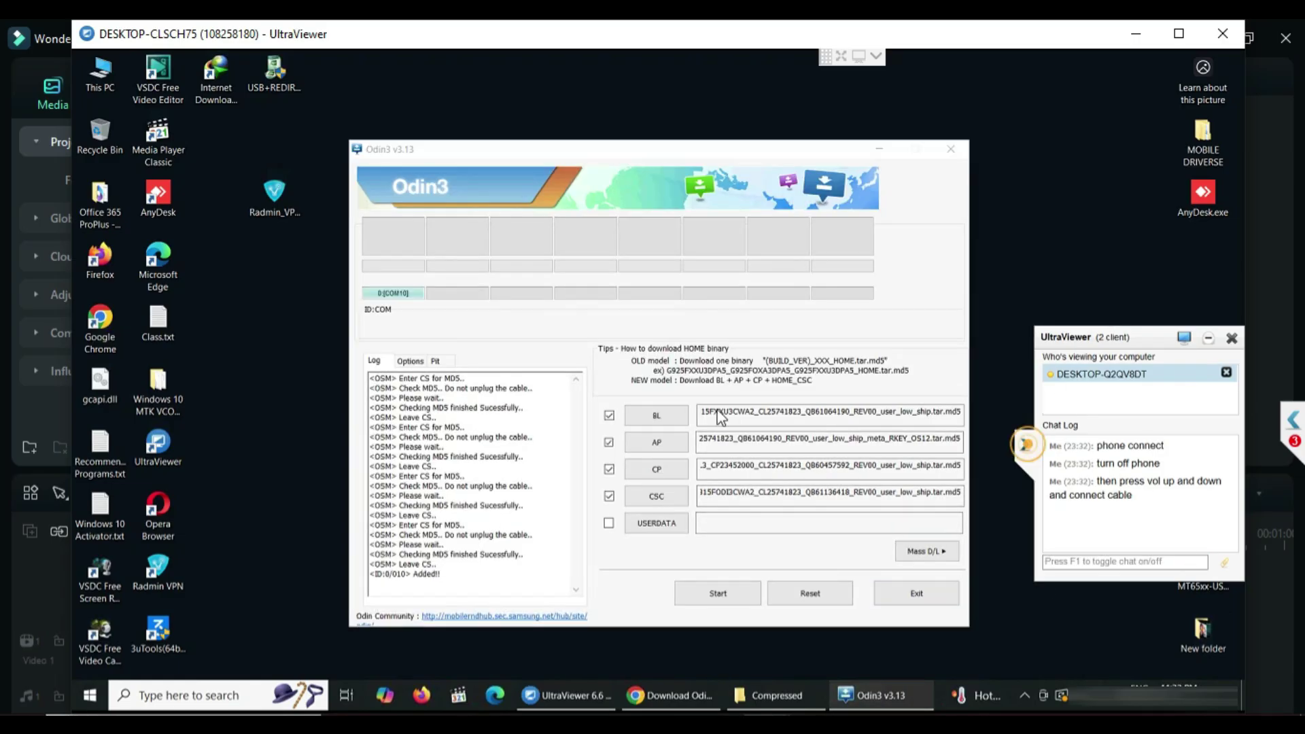
Start flashing the loaded BL, AP, CP and CSC firmware files to the connected phone
click(727, 594)
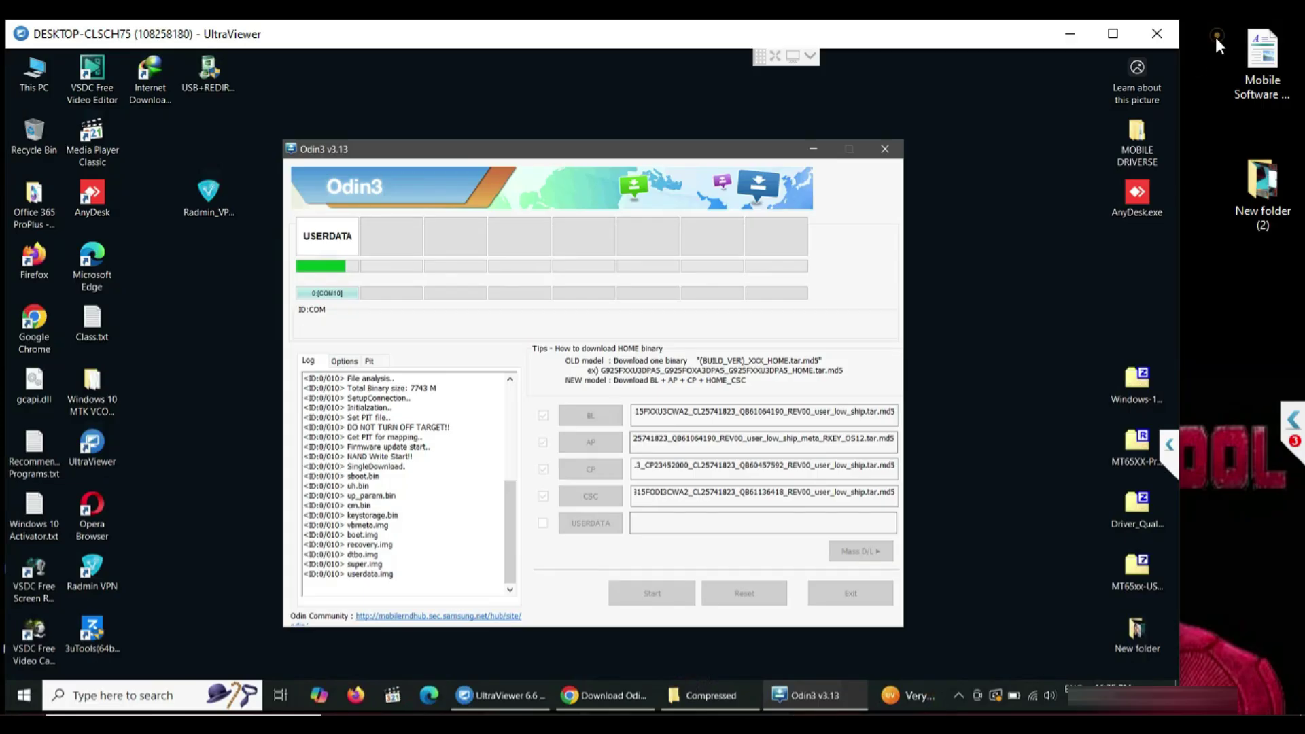
drag(897, 39, 953, 47)
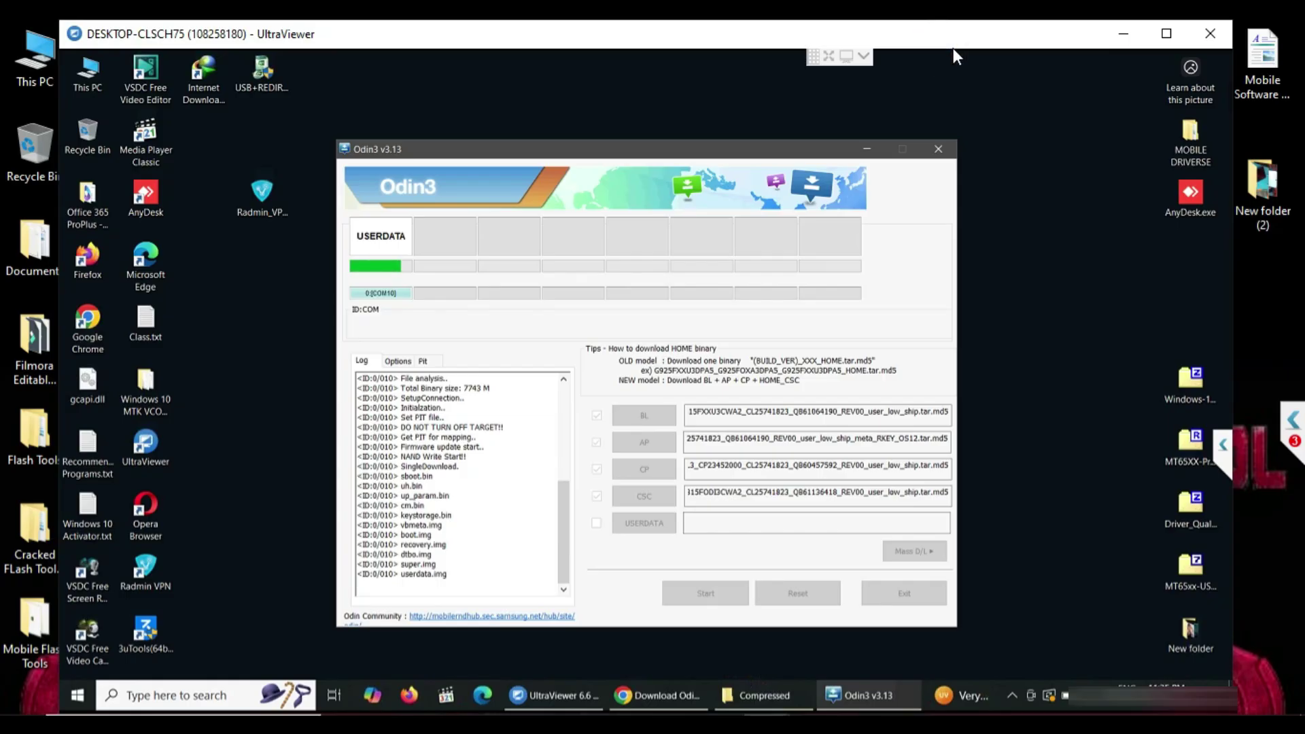
click(1158, 32)
click(1237, 29)
click(914, 67)
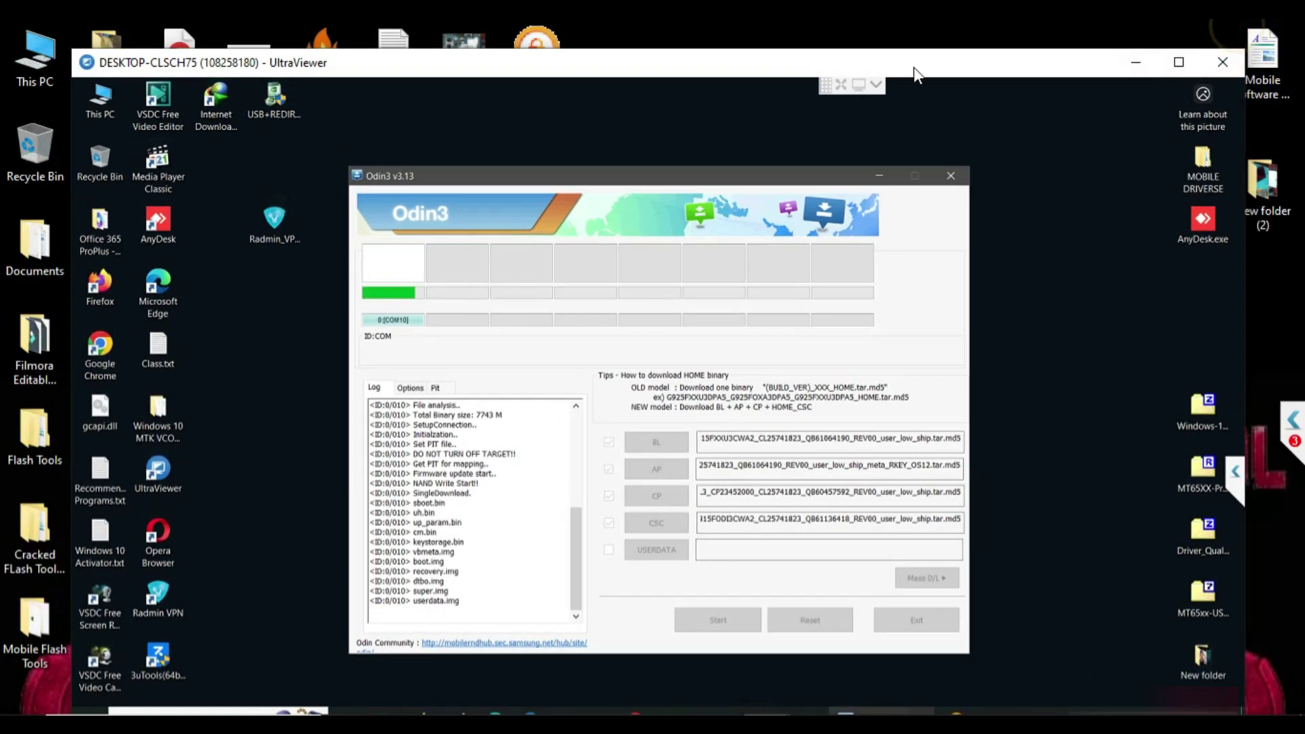
drag(938, 65, 923, 54)
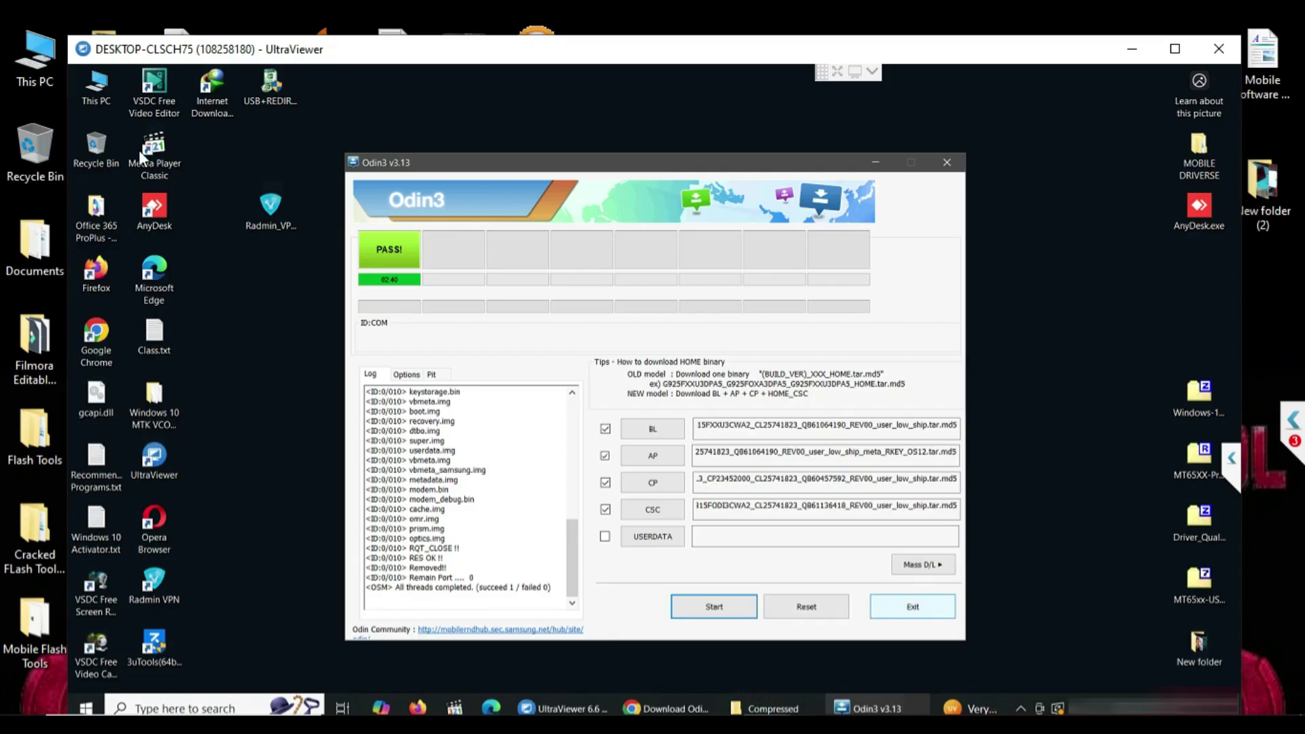
drag(536, 166, 620, 166)
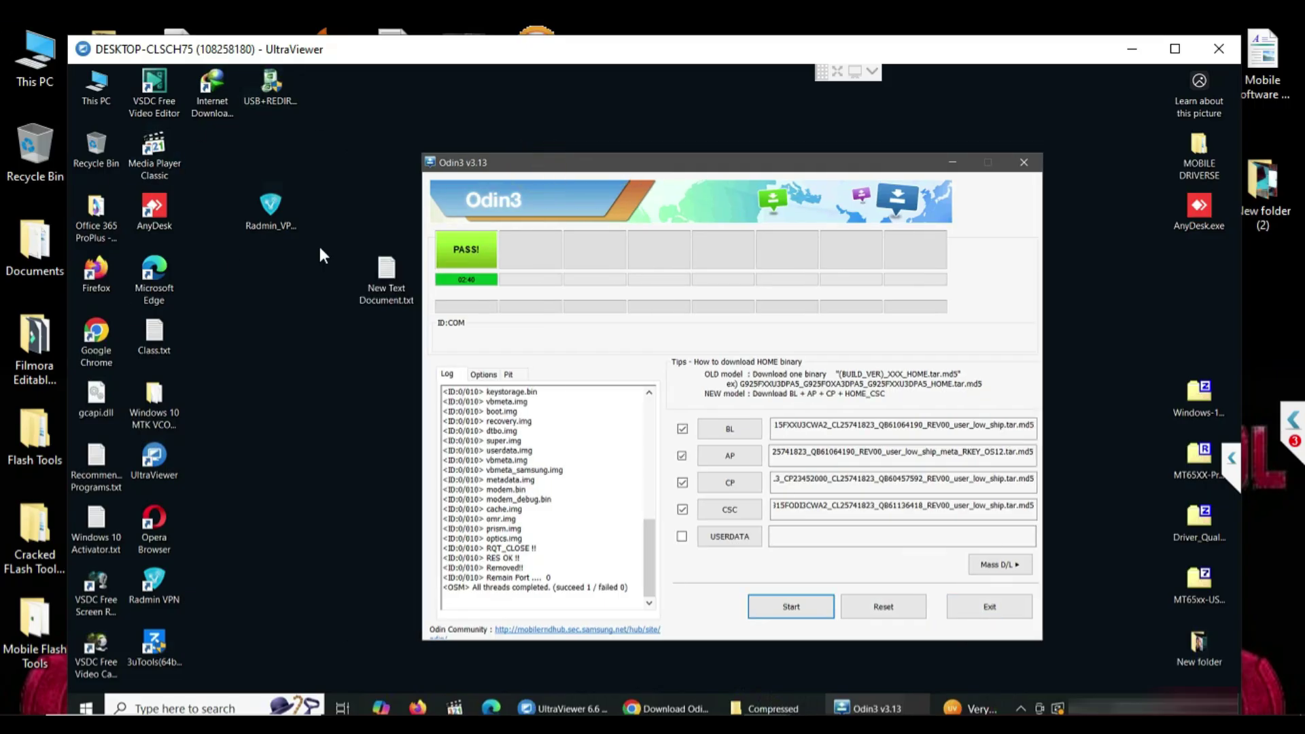